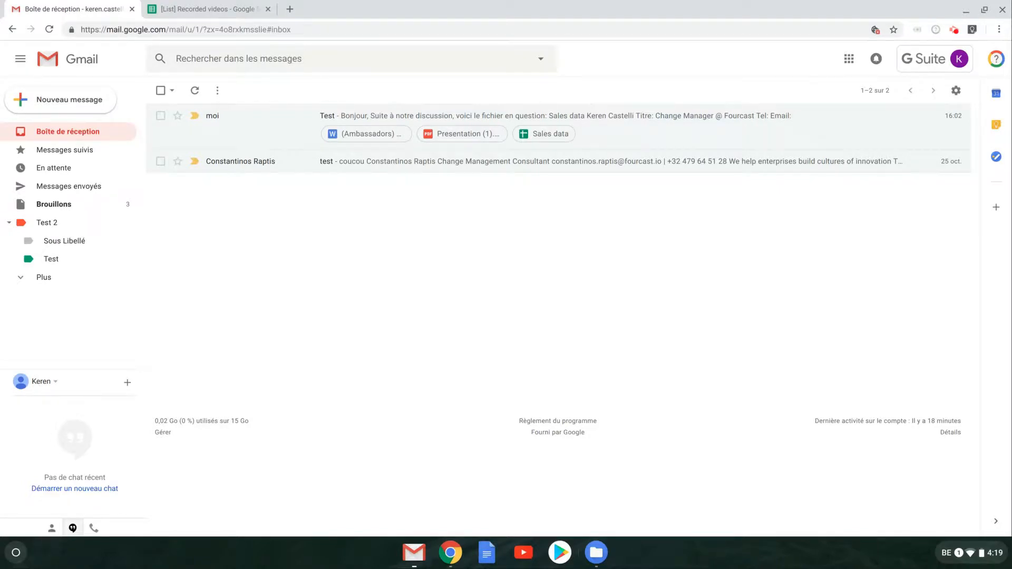
- Create a new mail label named To Do without nesting it under another label
click(32, 280)
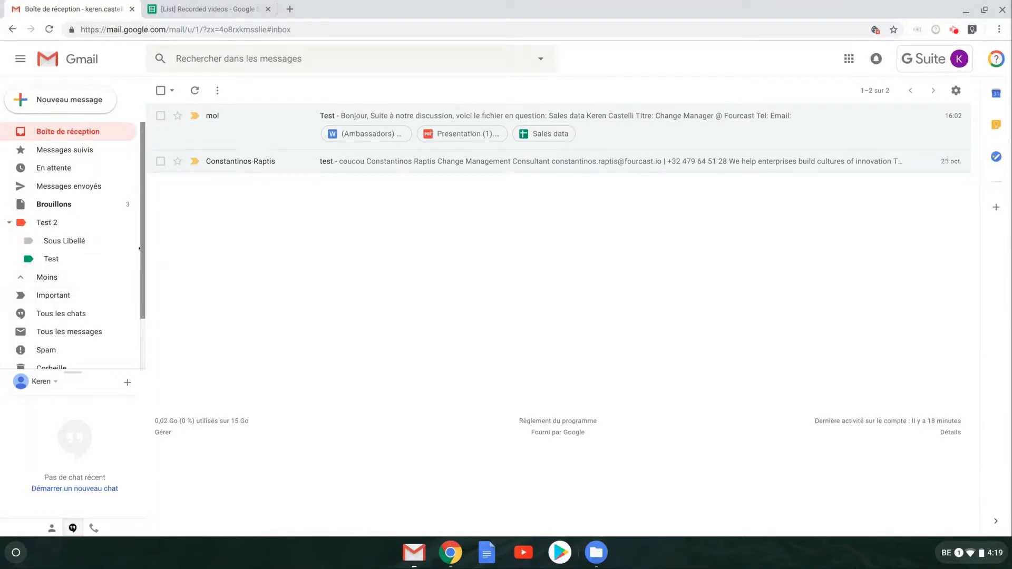
scroll(142, 247, down, 3)
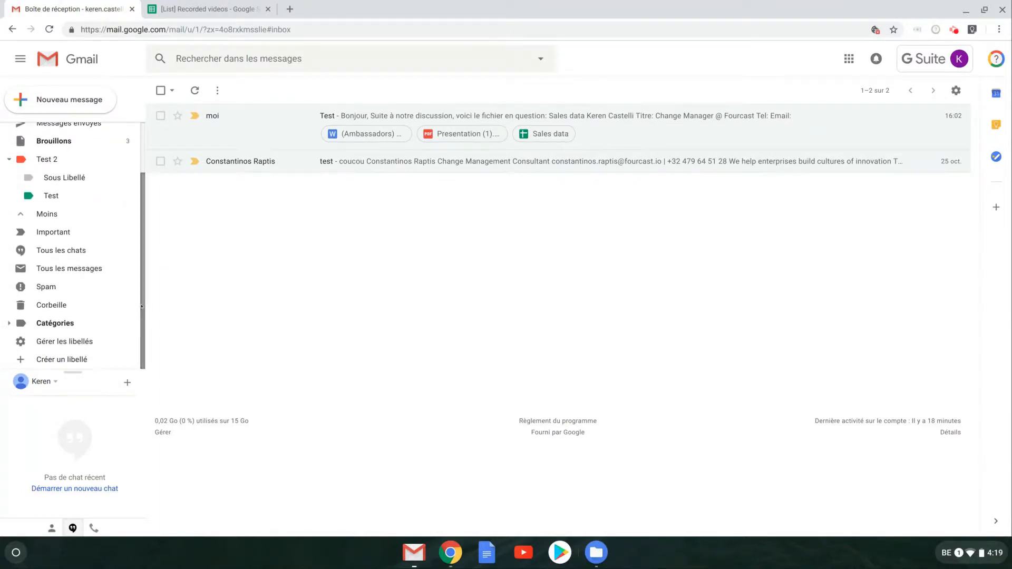
click(44, 362)
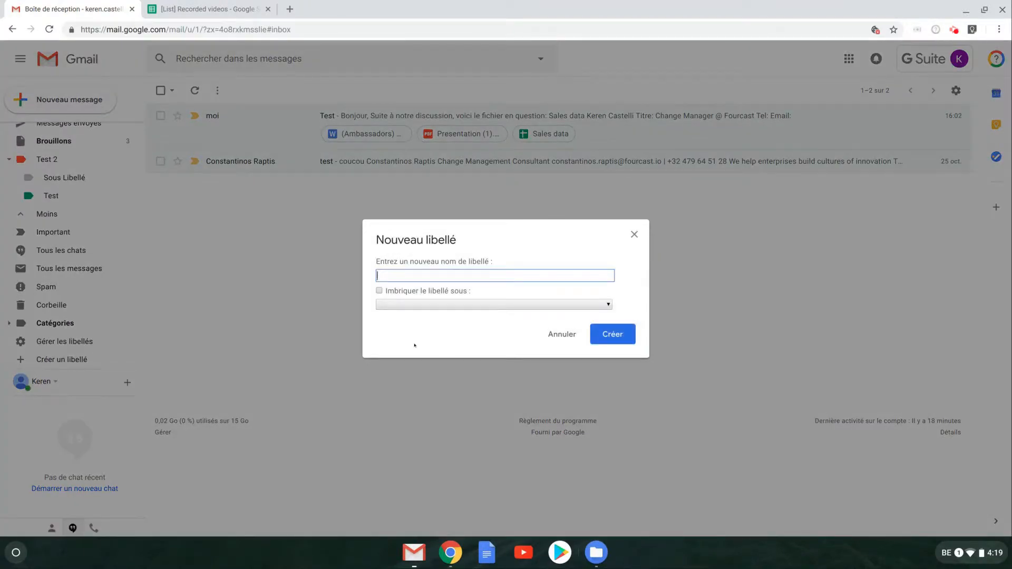
text(To Do)
click(611, 334)
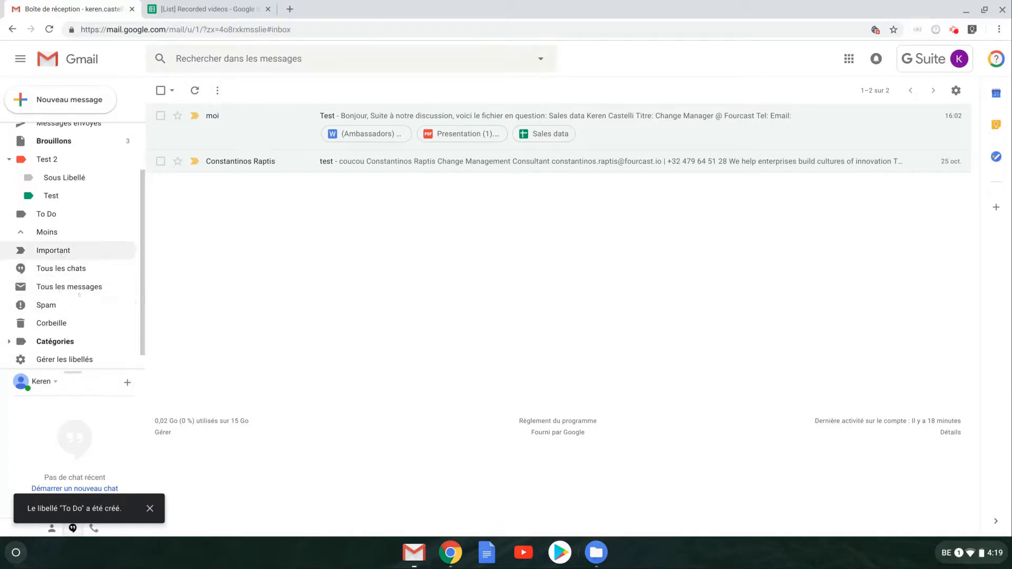
- Create a second label named Follow up and collapse the sublabels of Test 2
scroll(70, 360, down, 1)
click(70, 360)
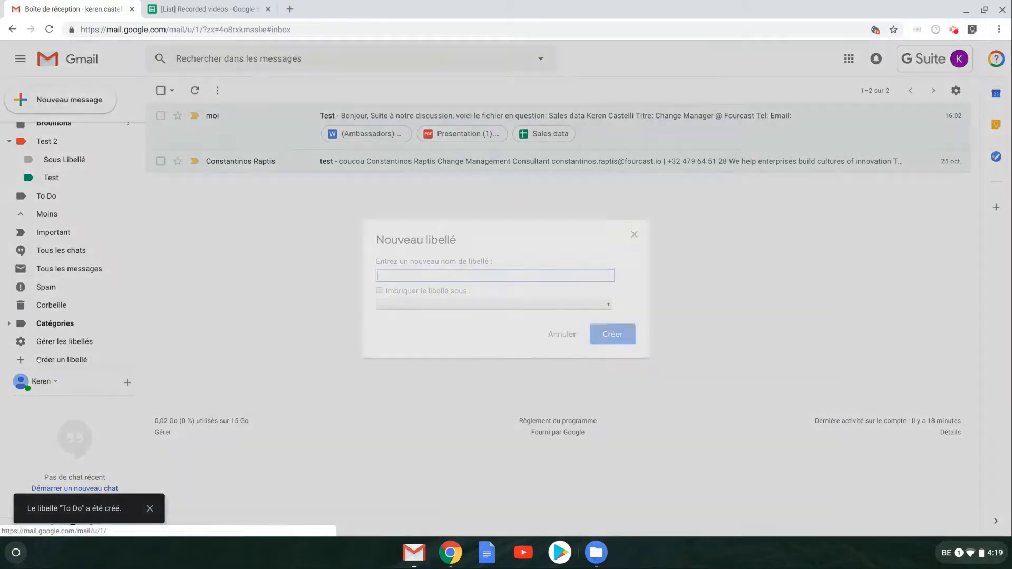
text(Follow up)
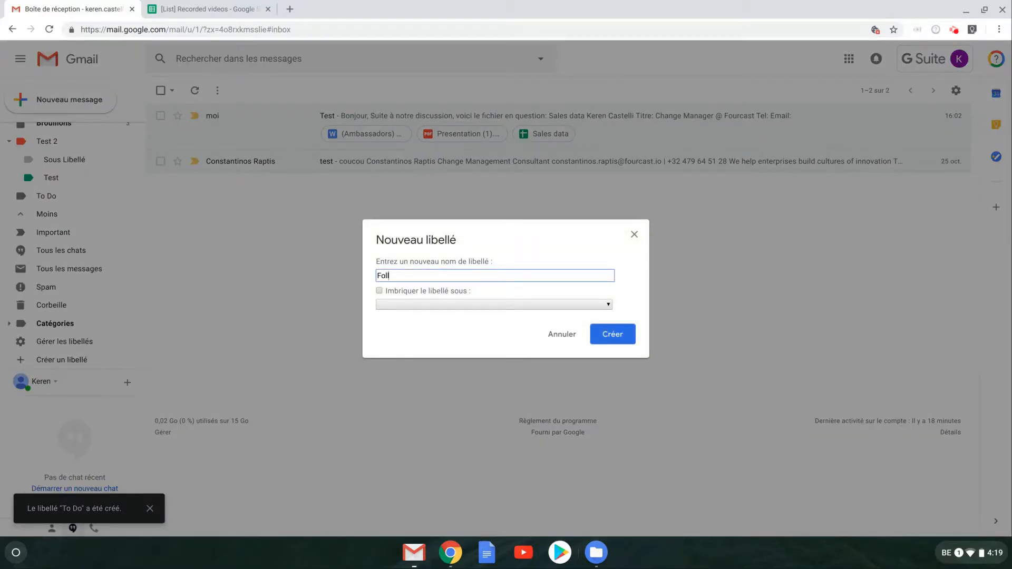
click(617, 331)
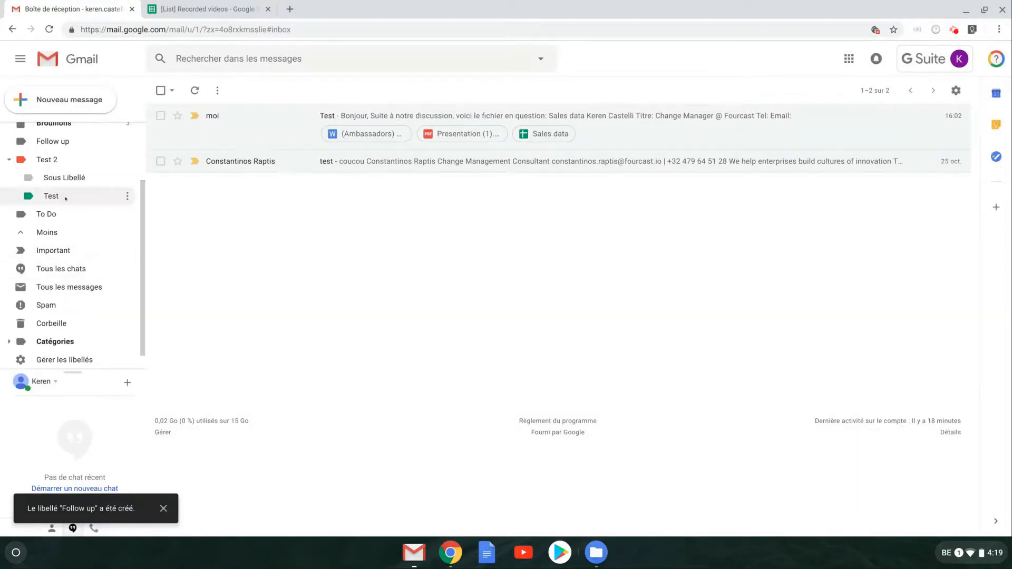
click(9, 159)
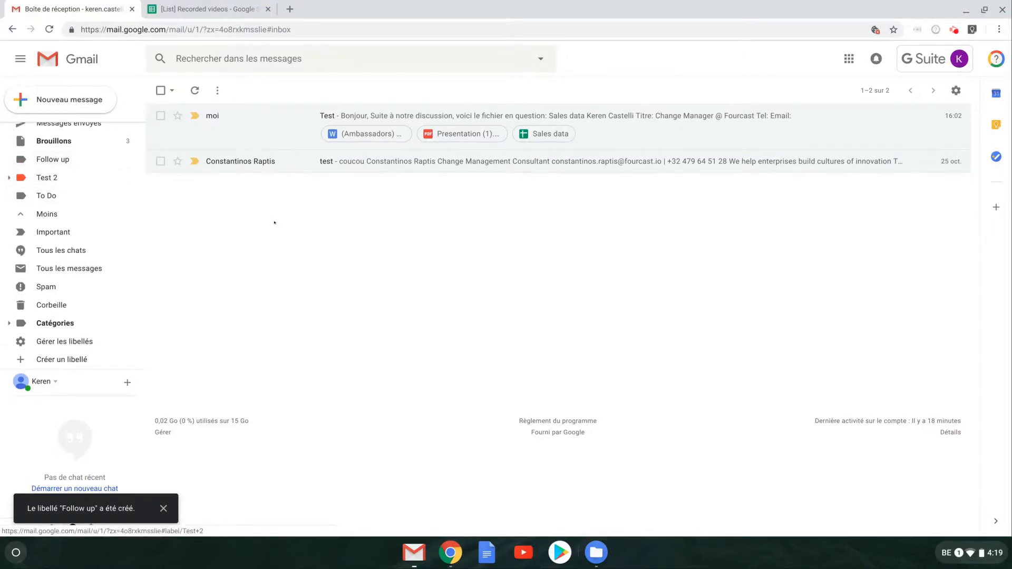
scroll(106, 192, up, 2)
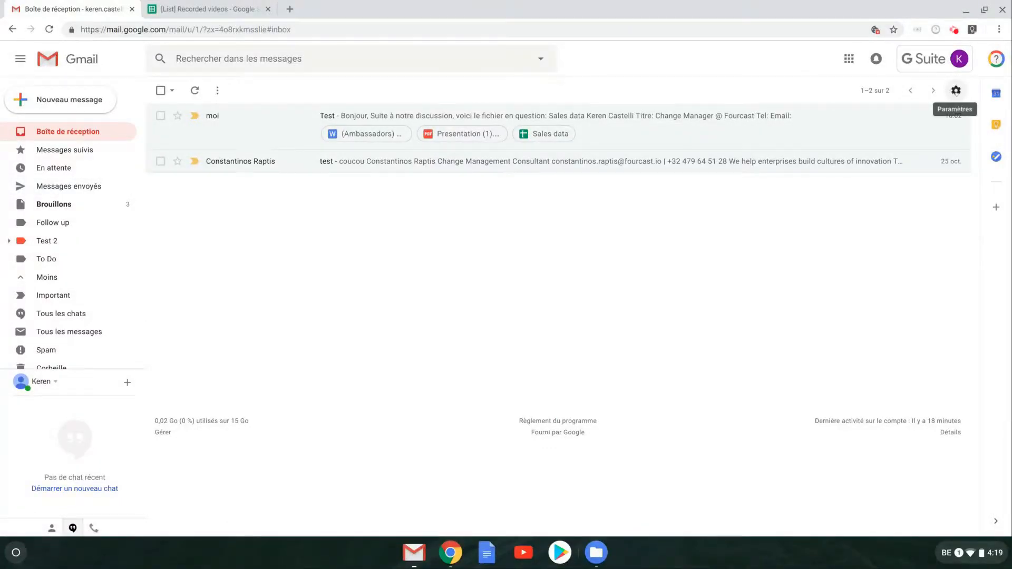
- In the mail settings for the inbox, set the inbox type to Prioritaire
click(956, 91)
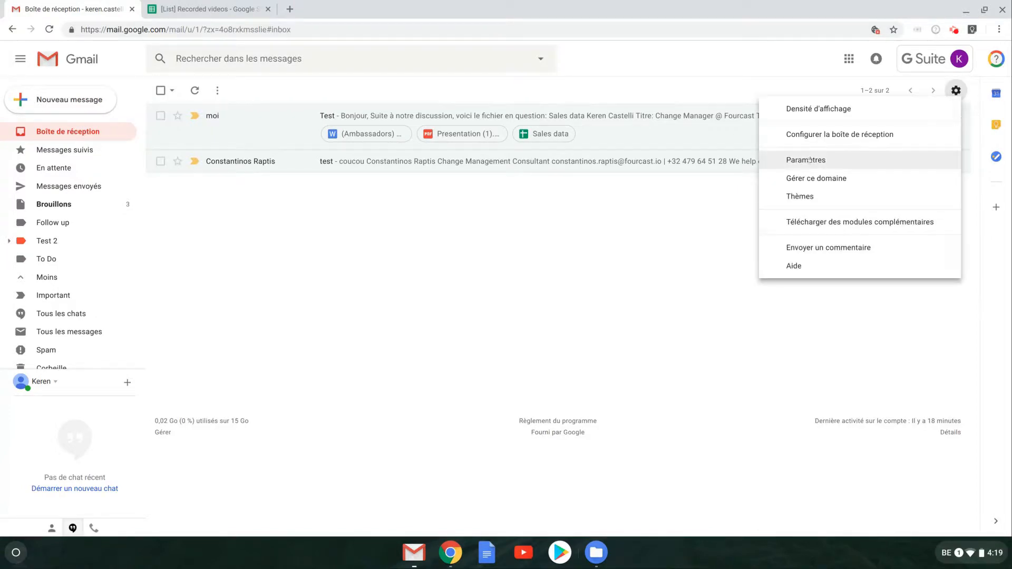
click(827, 160)
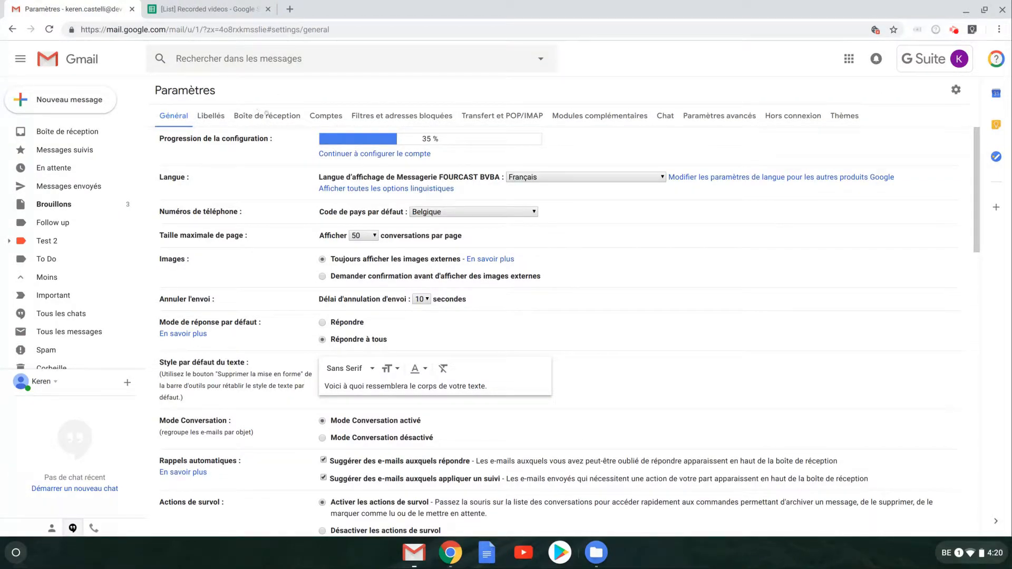
click(261, 117)
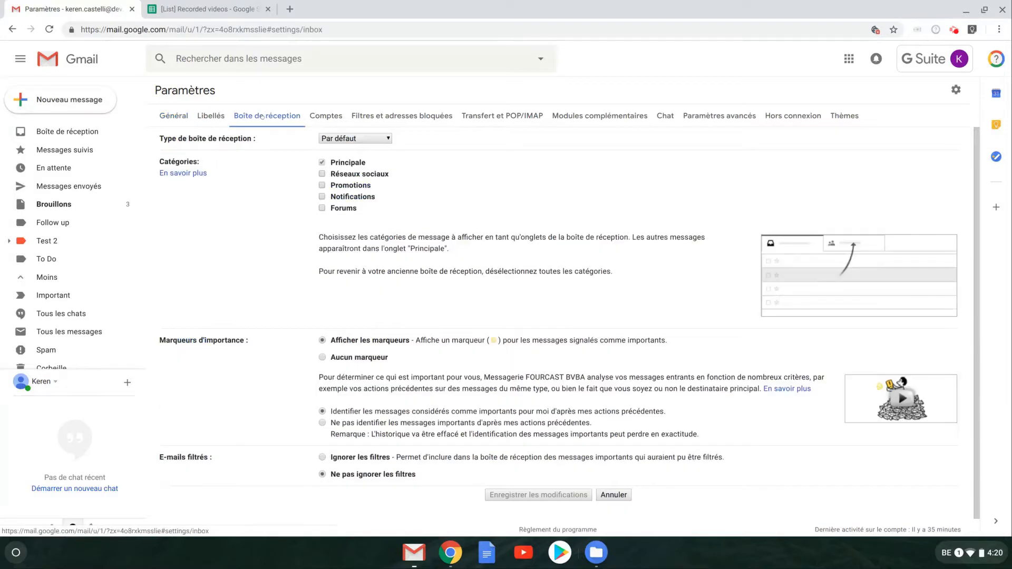
drag(158, 138, 259, 142)
click(363, 139)
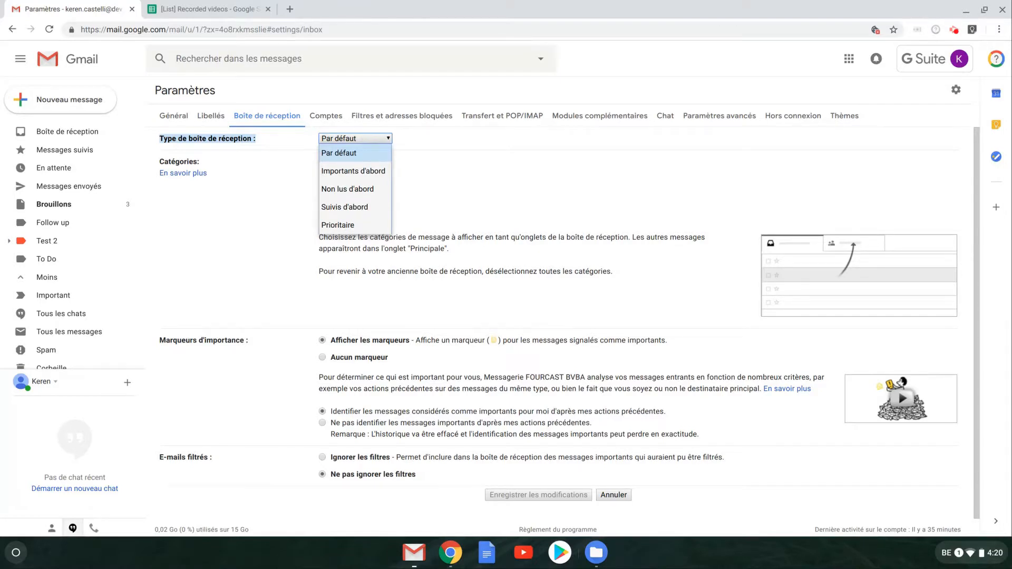
click(337, 225)
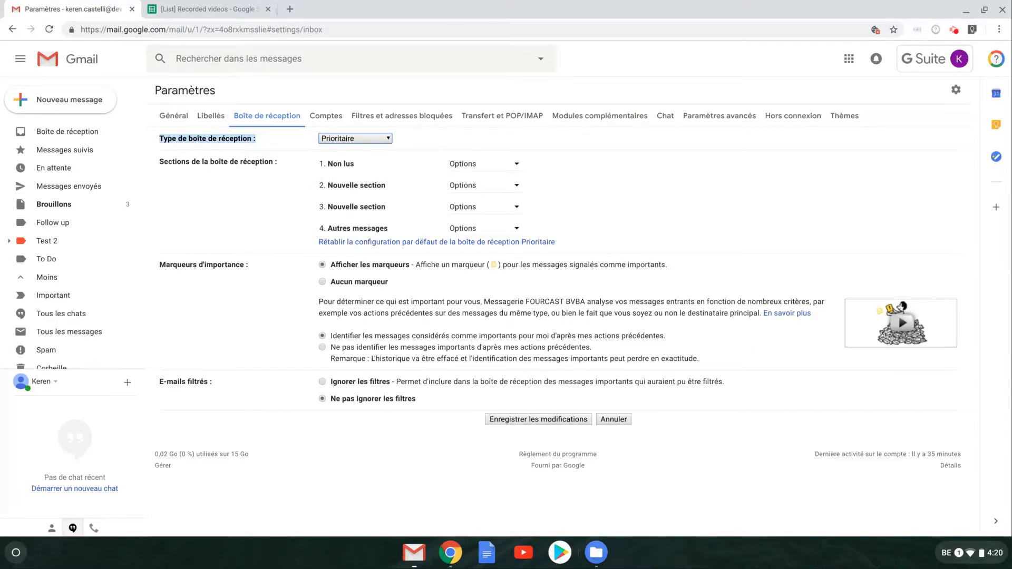
- Keep Non lus as the first inbox section and assign the To Do label to the second section
click(495, 164)
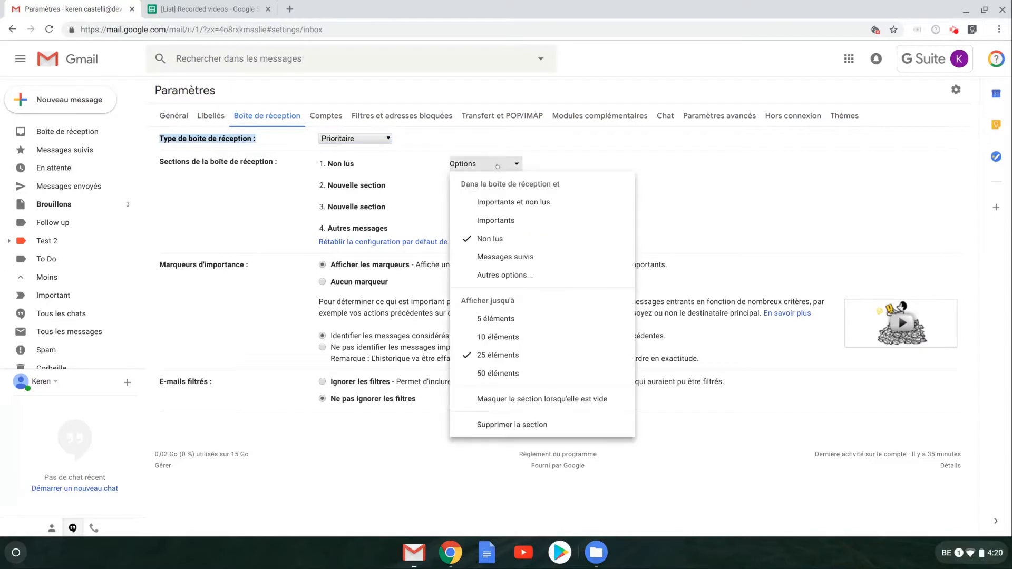
click(532, 241)
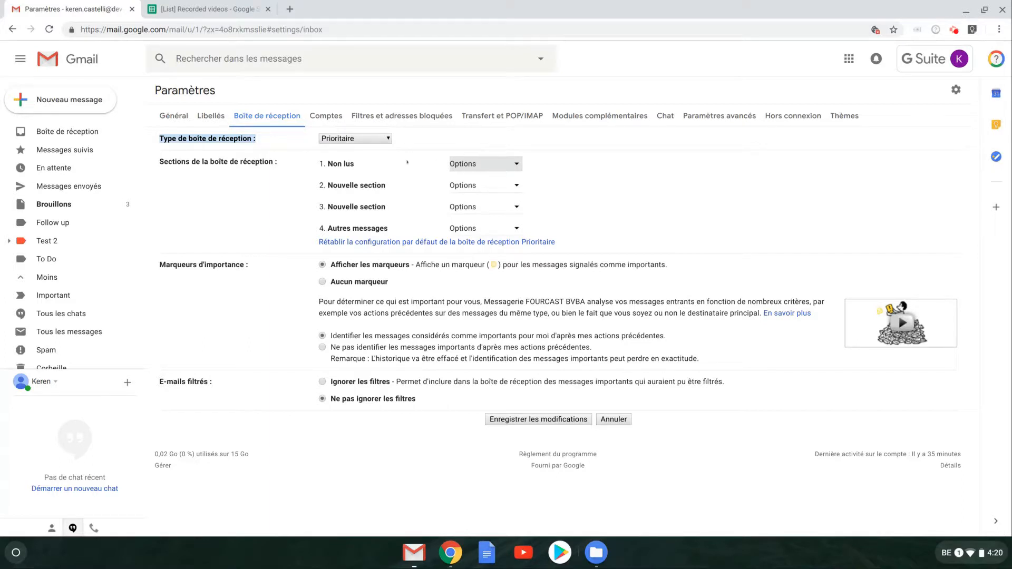
click(497, 186)
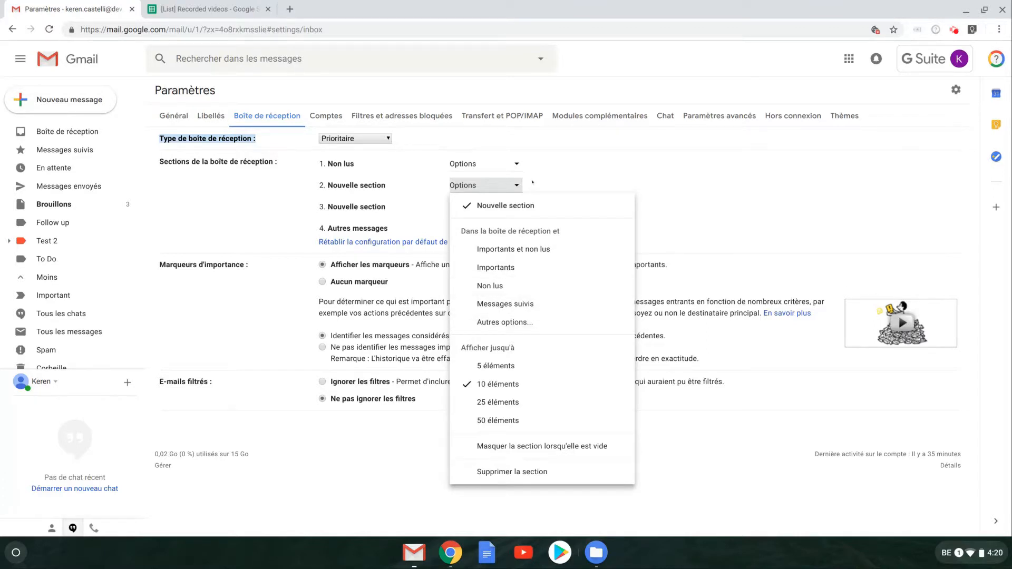
click(511, 186)
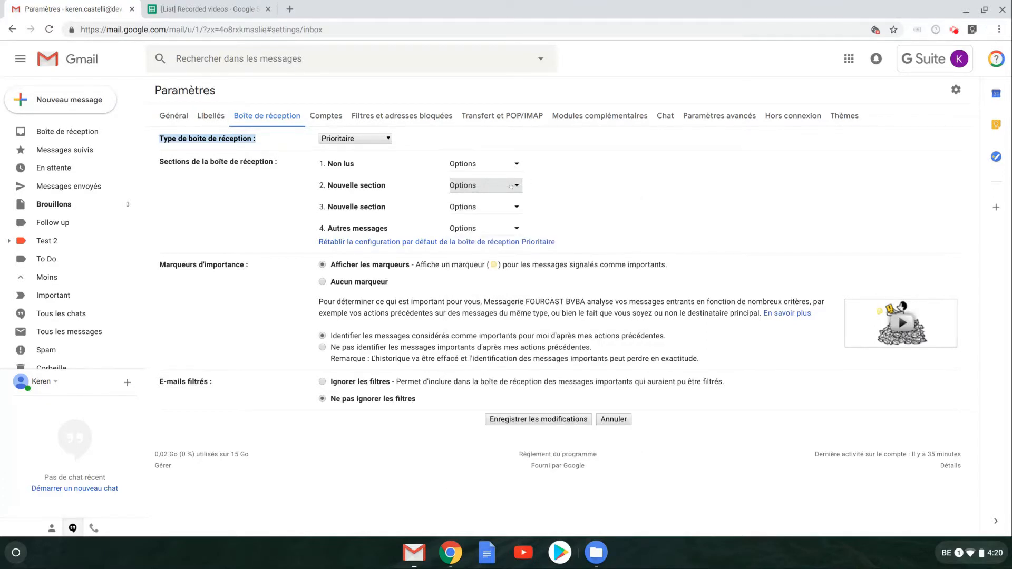
click(511, 186)
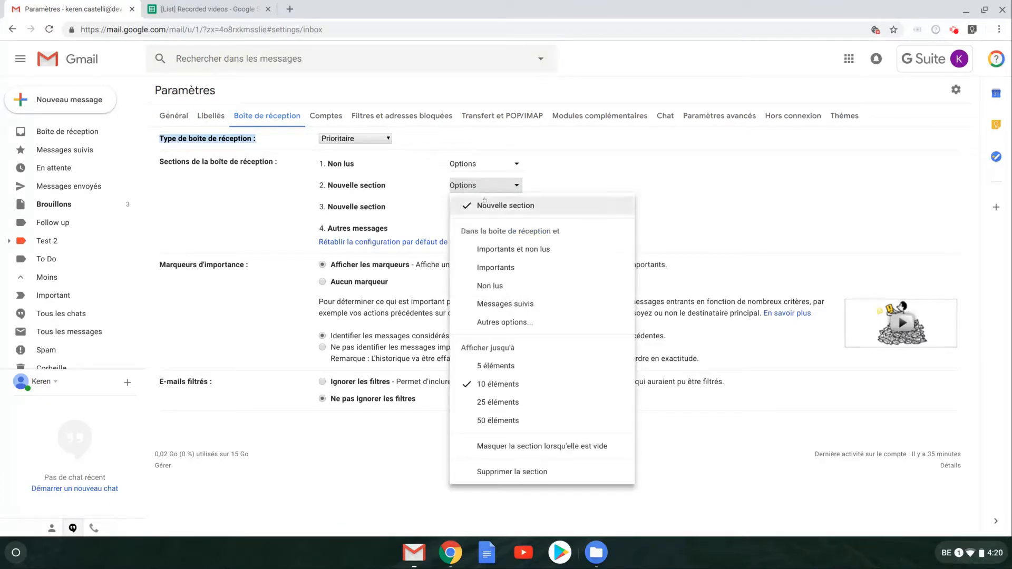
click(496, 323)
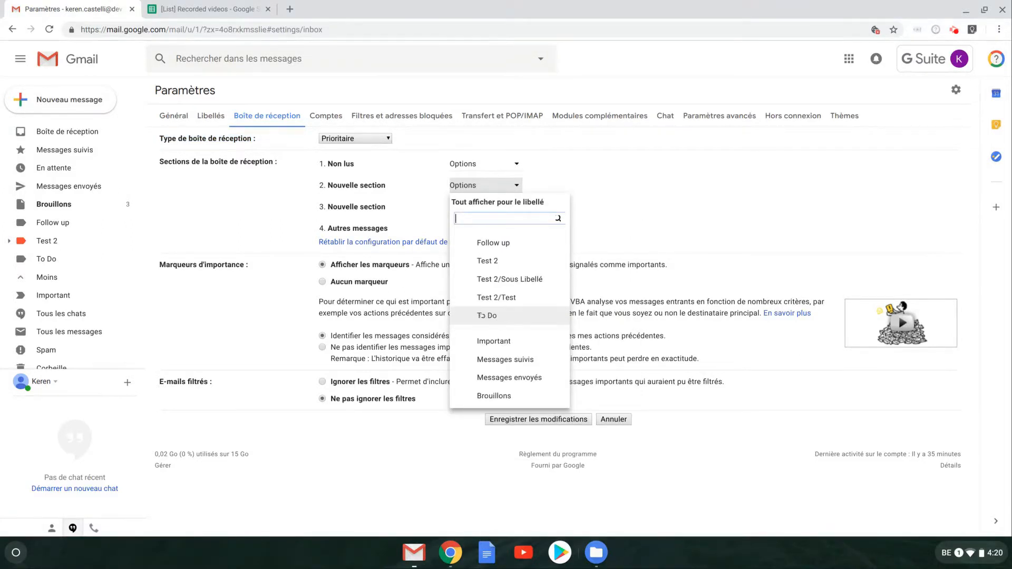
click(496, 316)
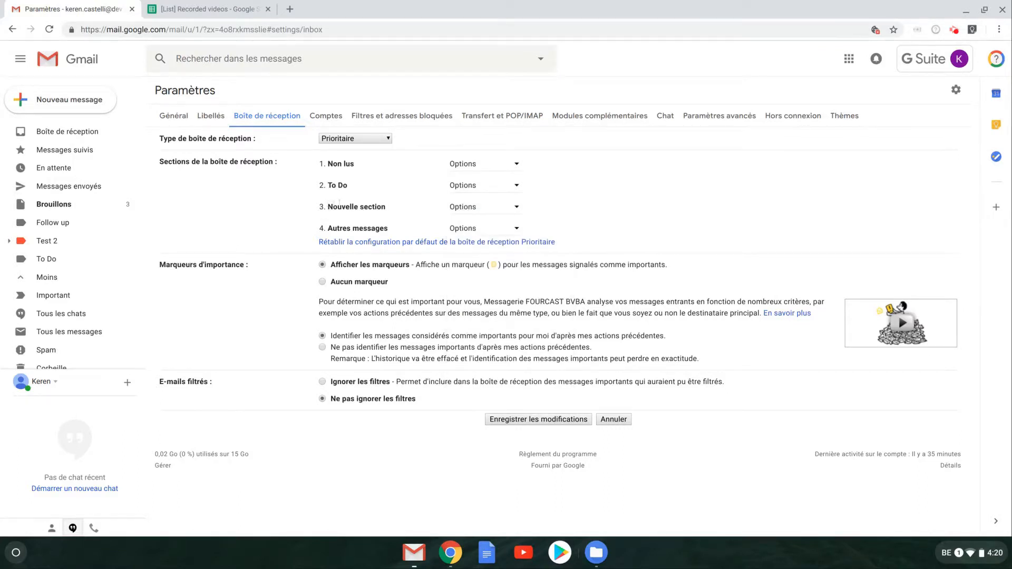
- Assign the Follow up label to the third inbox section and save the settings changes
click(465, 209)
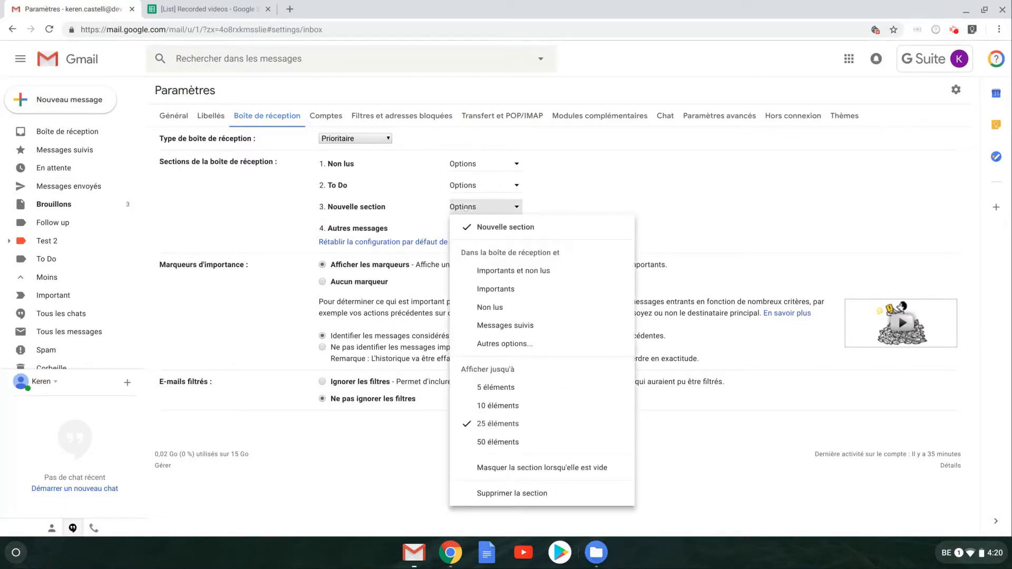
click(496, 344)
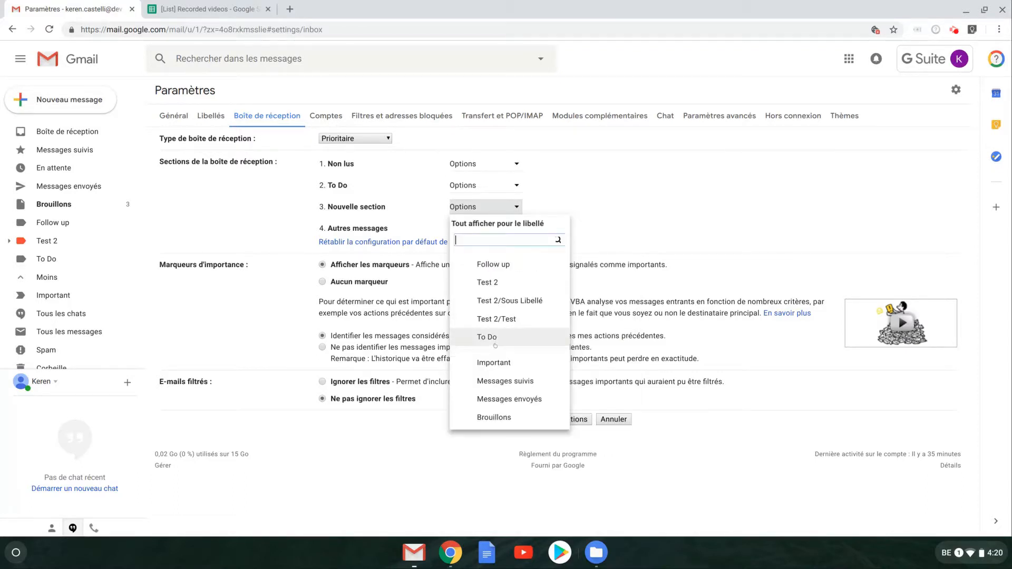
click(485, 266)
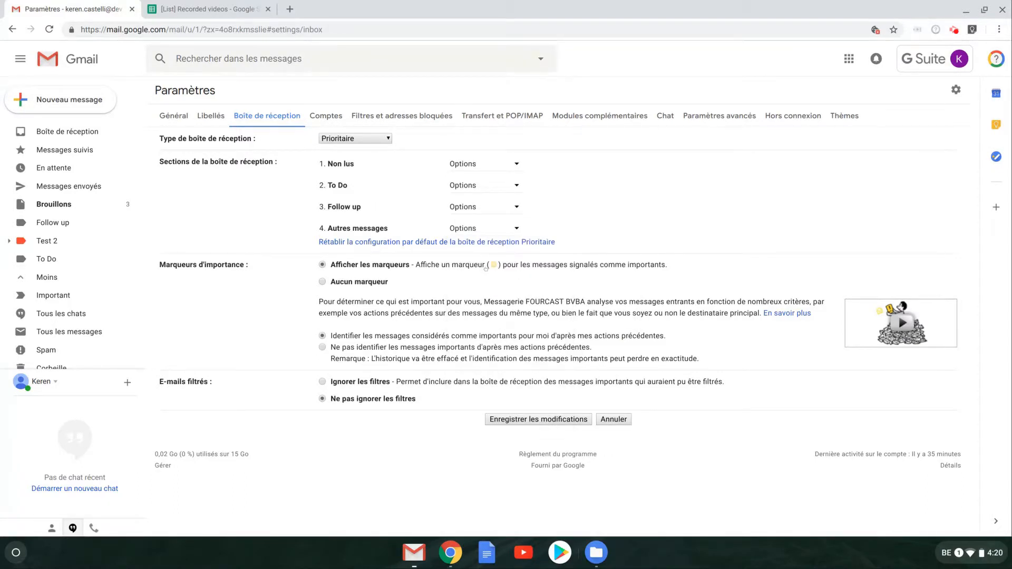
click(507, 233)
click(507, 233)
click(512, 419)
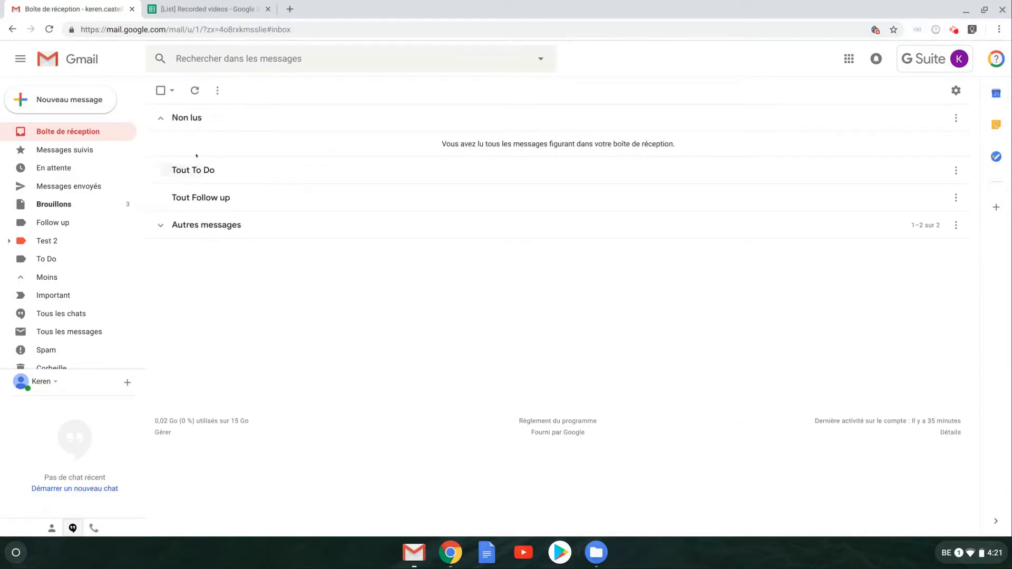
- Collapse the Non lus section of the inbox and expand the Autres messages section
click(169, 118)
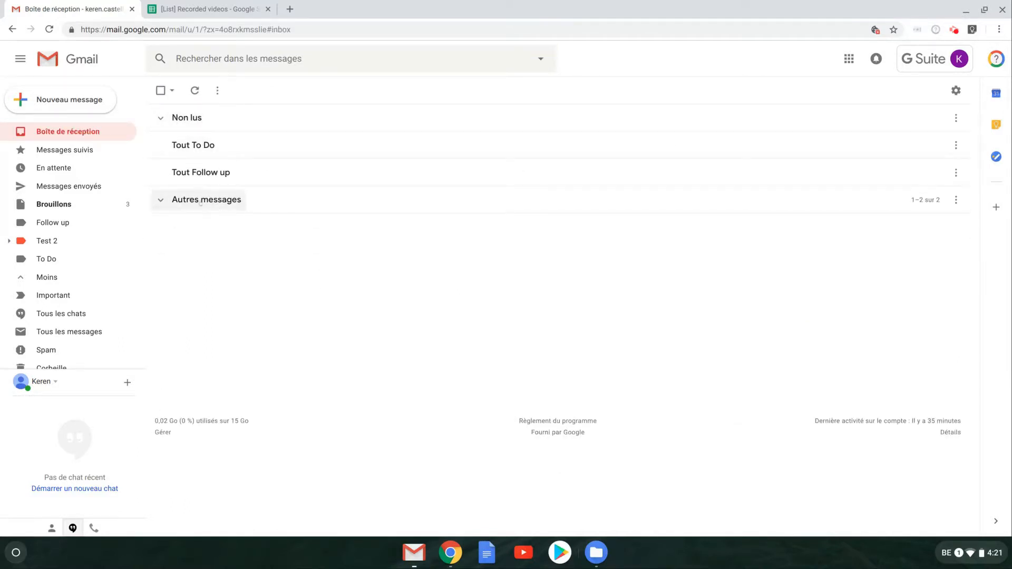
click(188, 119)
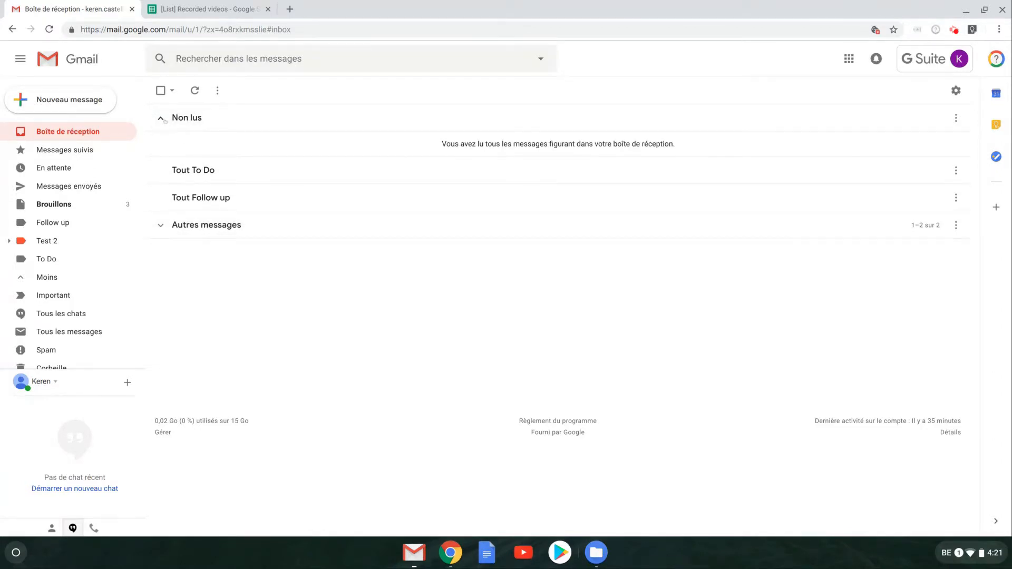
click(188, 118)
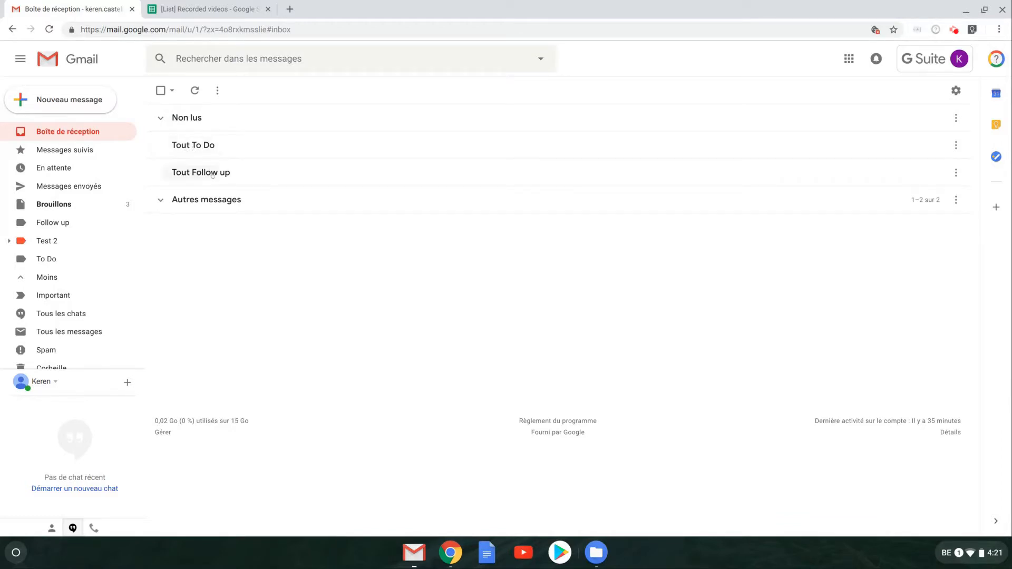
click(215, 201)
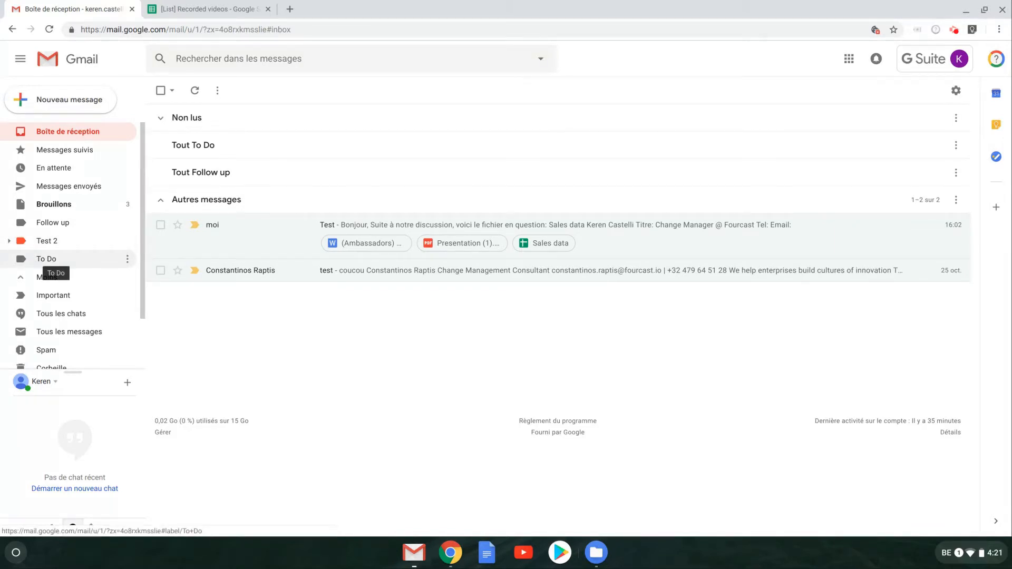
- Apply the To Do label to the Test message with three attachments, then check it in the Tout To Do section and collapse that section
drag(53, 262, 247, 224)
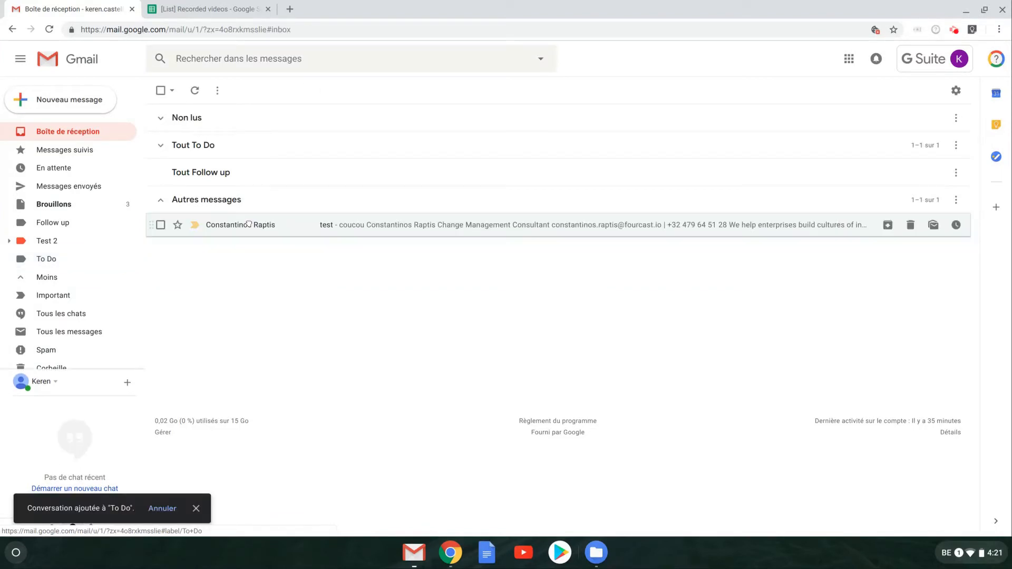
click(190, 146)
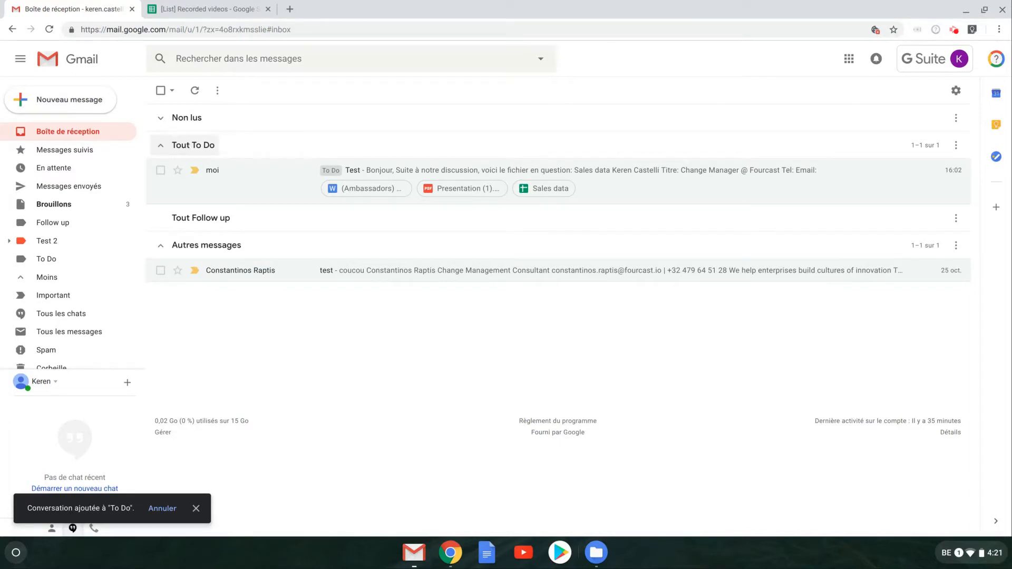
click(190, 145)
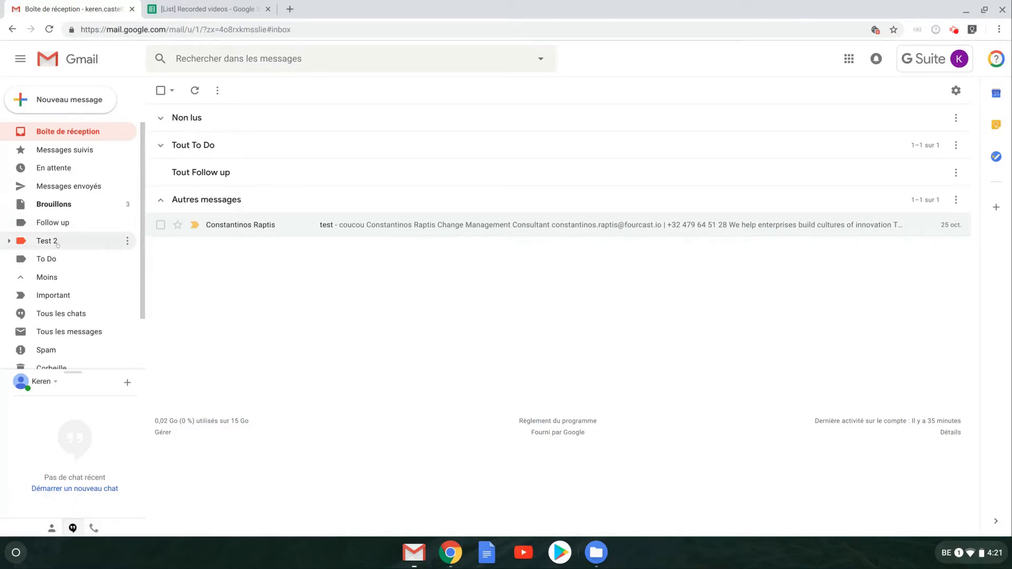
- View the messages filed under the Test 2 and To Do labels and under the Test sublabel
click(56, 243)
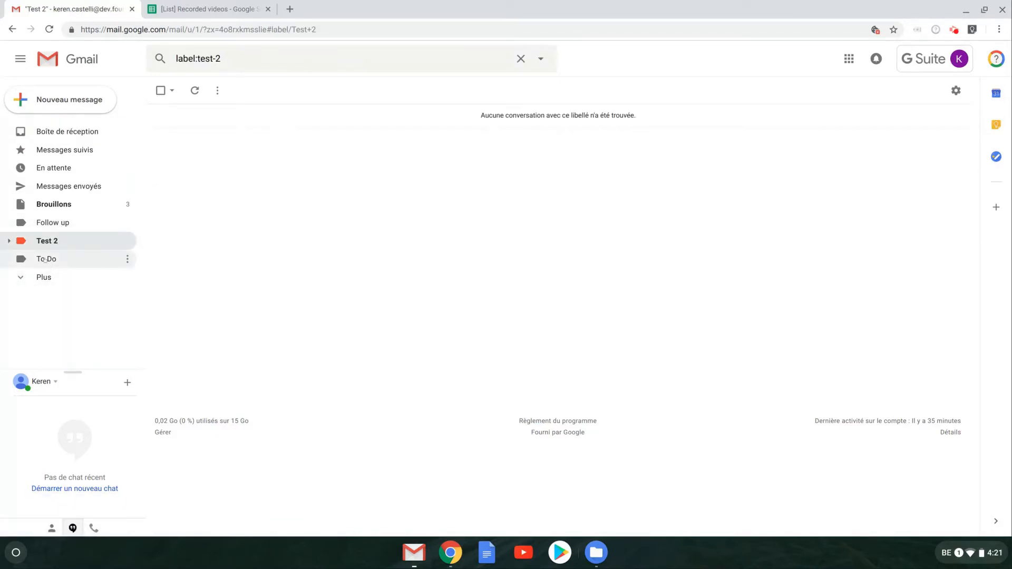
click(48, 259)
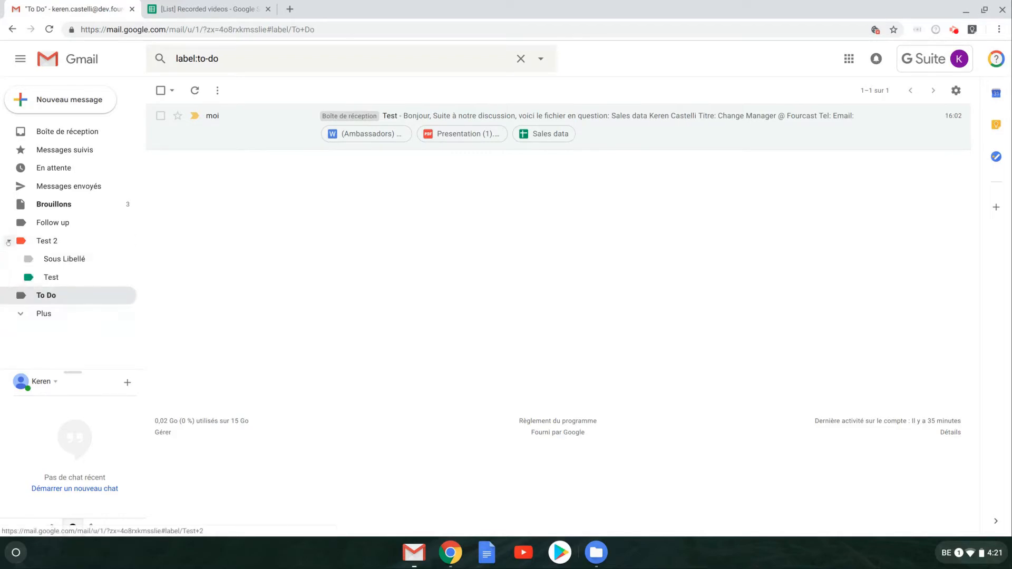
click(56, 276)
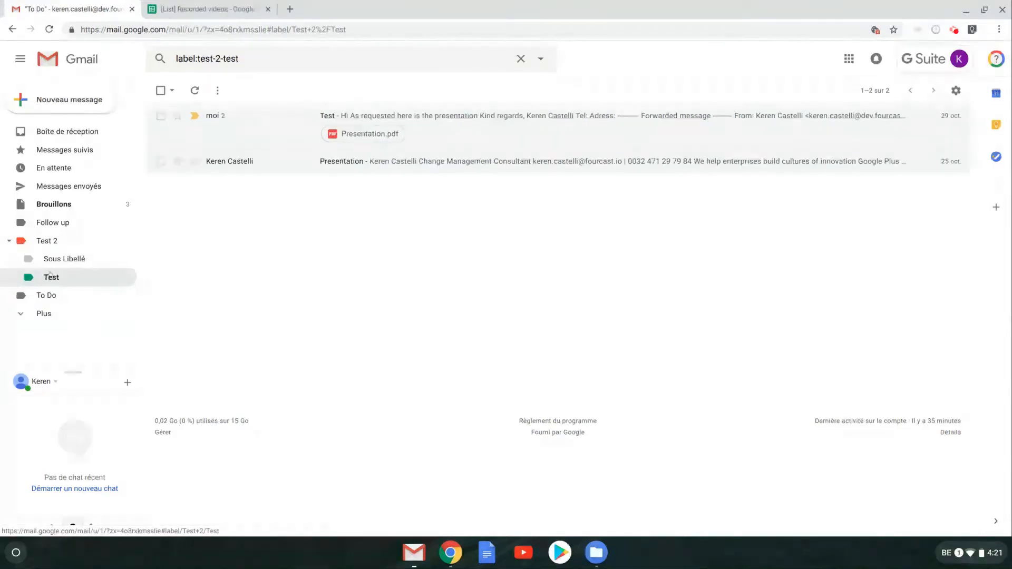
- Apply the Follow up label to the Test message with the Presentation.pdf attachment and return to the inbox
drag(53, 223, 290, 112)
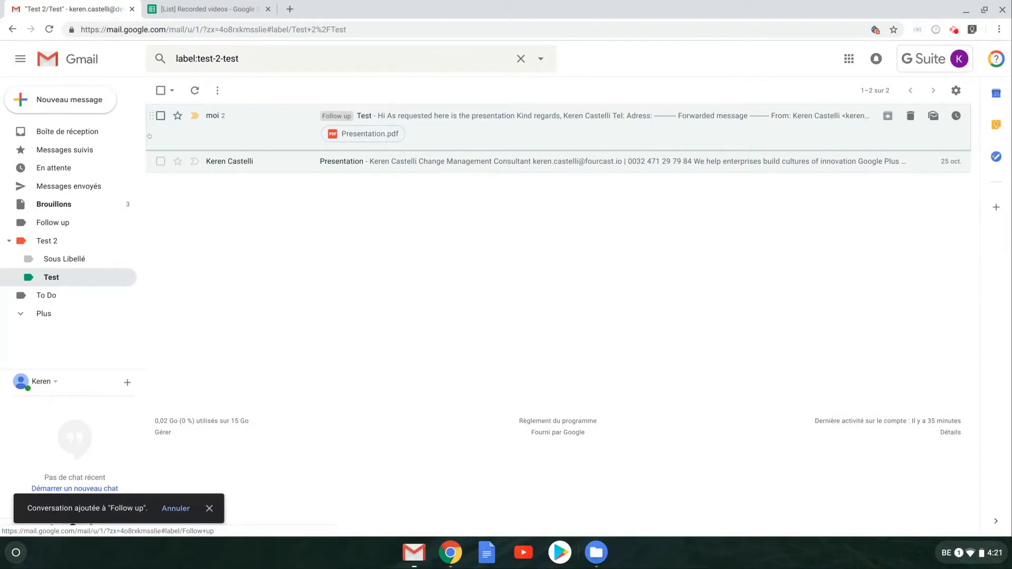
click(68, 131)
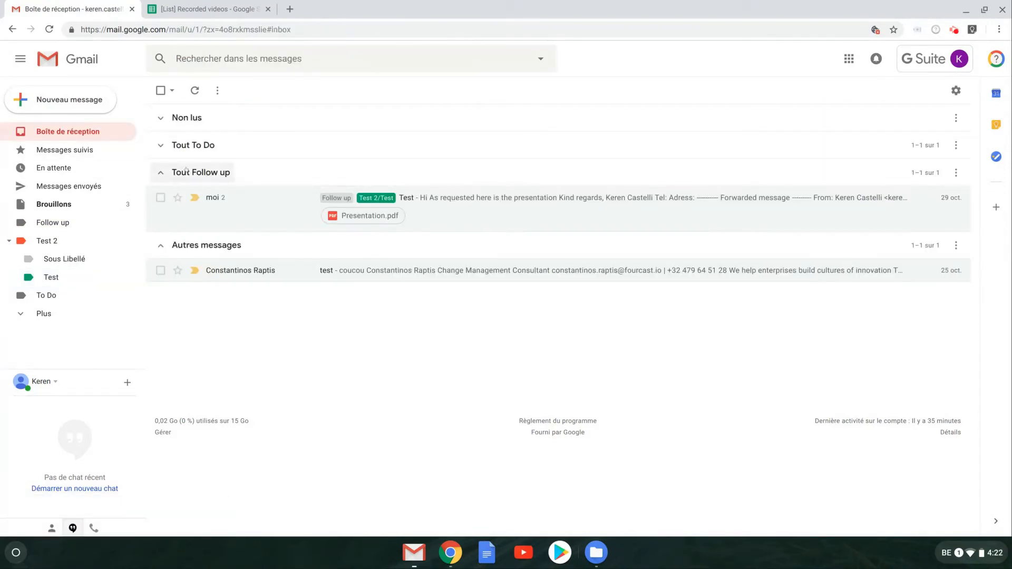
- Collapse the Tout Follow up and Autres messages sections of the inbox
click(208, 171)
click(208, 170)
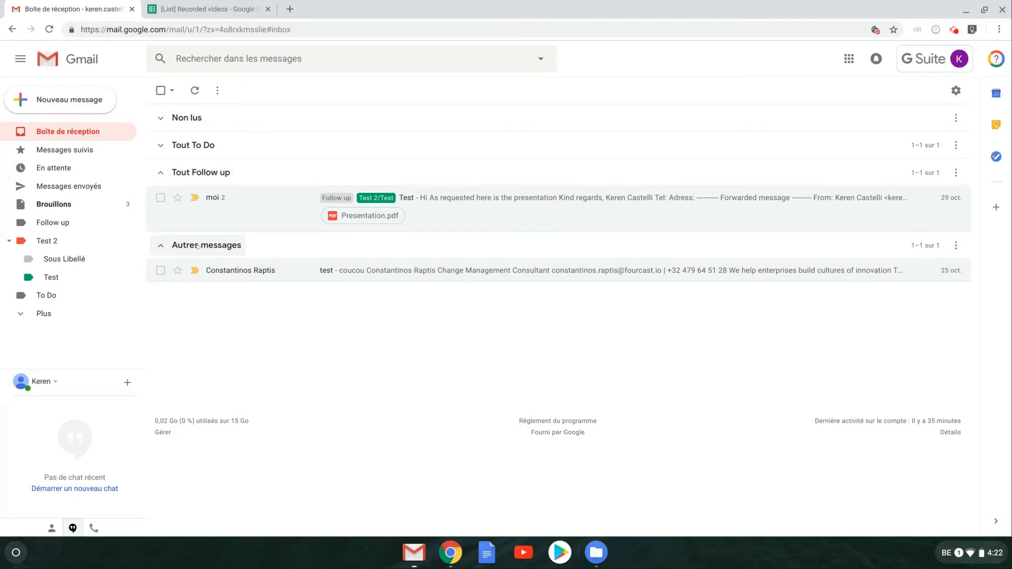
click(198, 169)
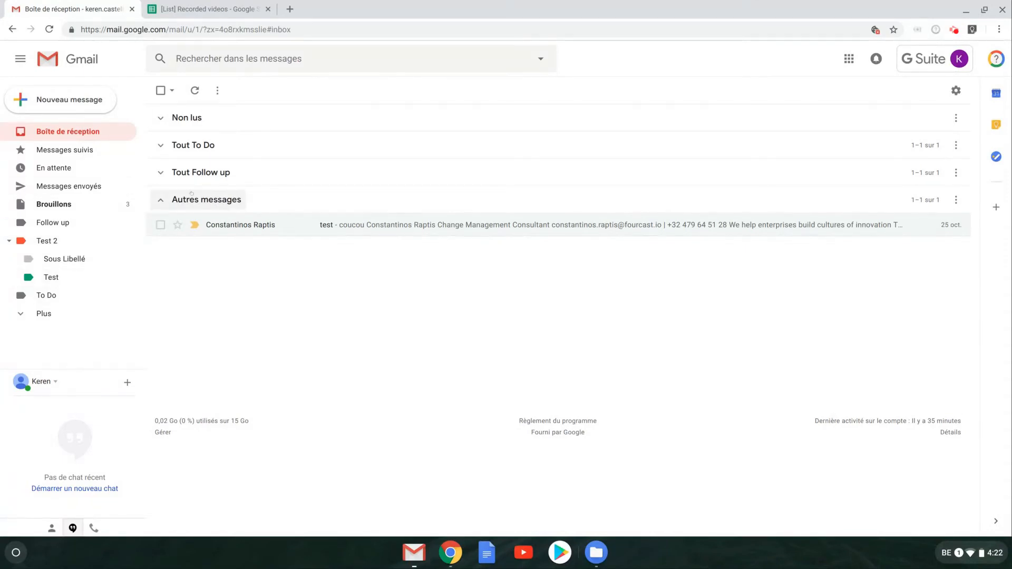
click(161, 203)
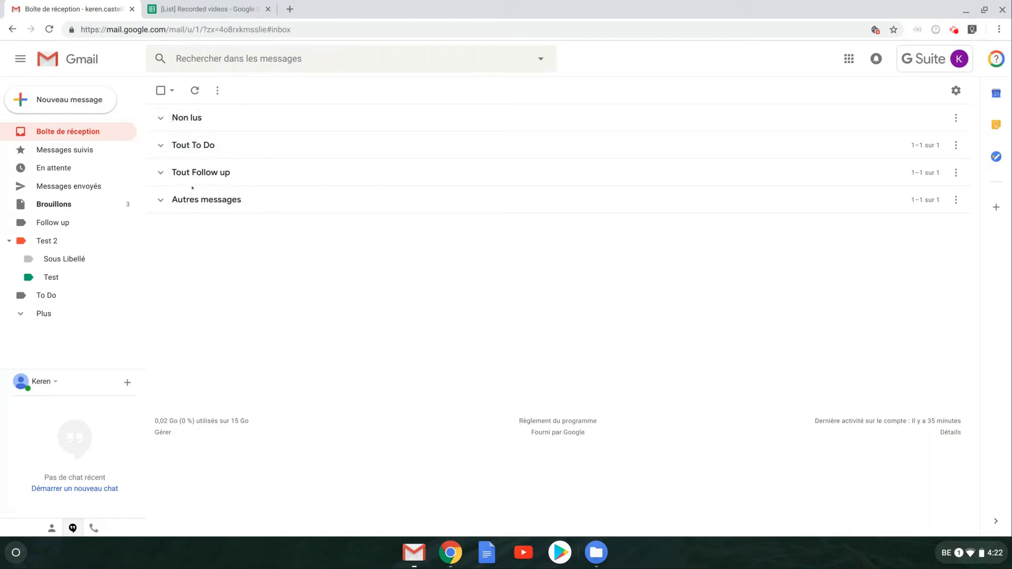
- Check the contents of the Non lus and Tout To Do sections, collapsing each again after viewing
click(181, 117)
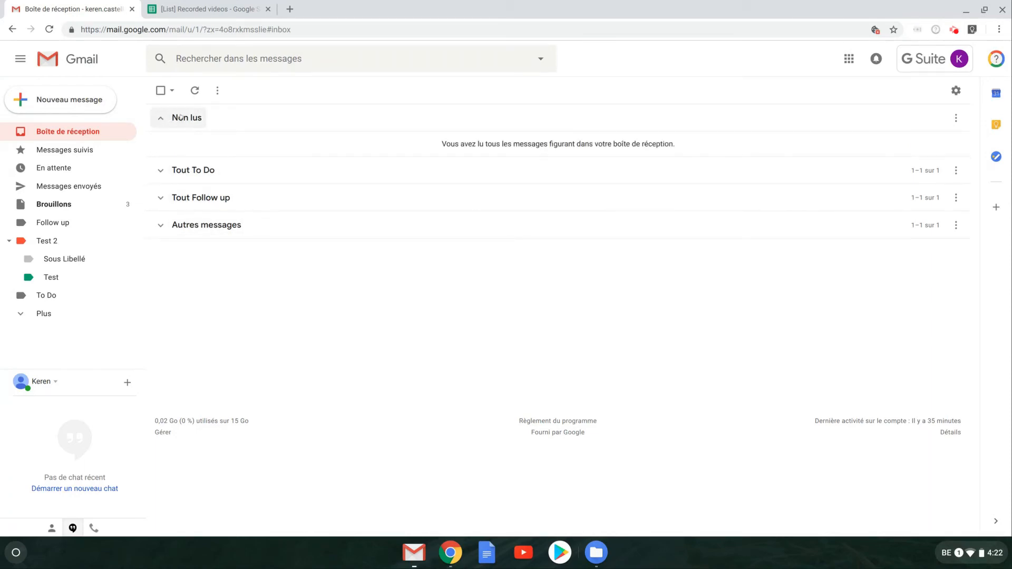
click(181, 117)
click(194, 146)
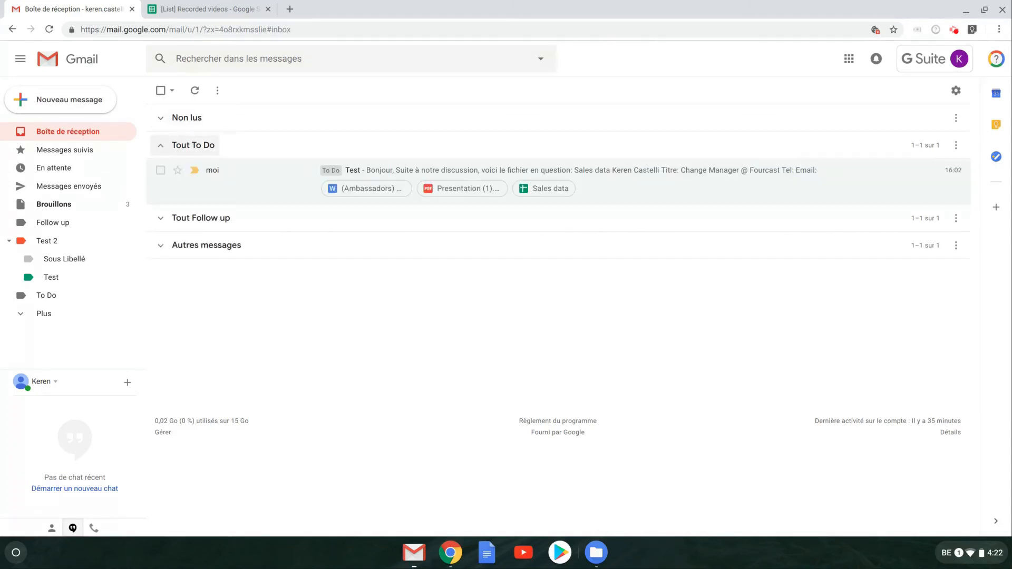
click(194, 146)
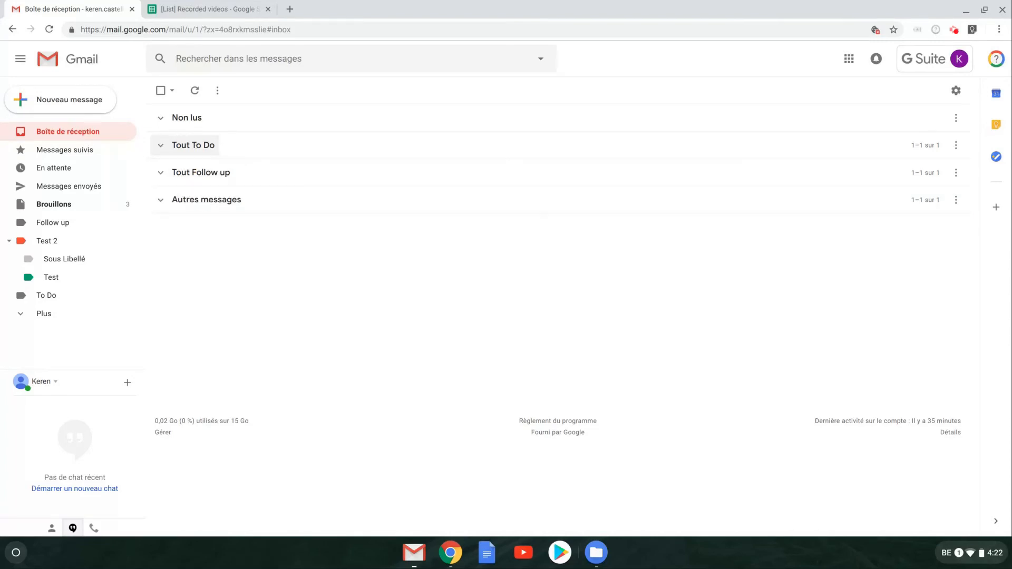